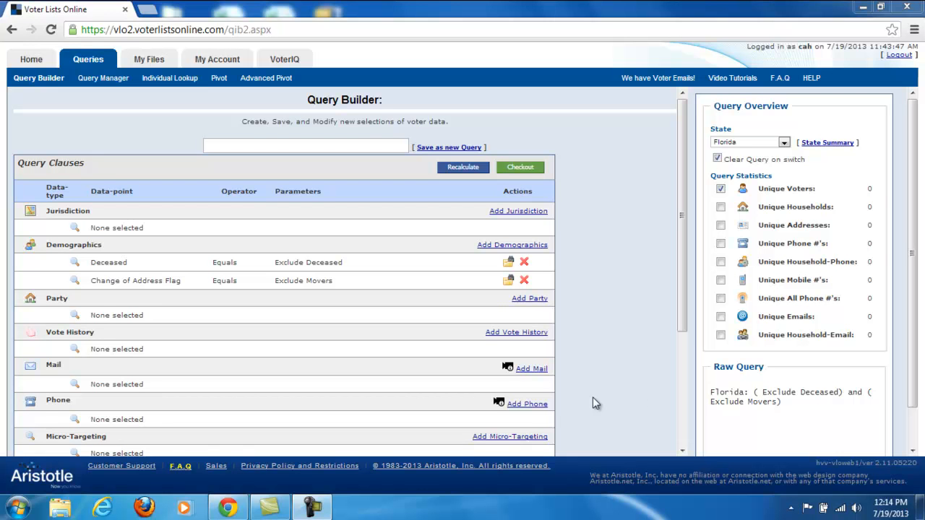
Add phone criteria to the Florida query using the Records with High Connect Landlines scenario.
{"action": "left_click", "coordinate": [539, 405]}
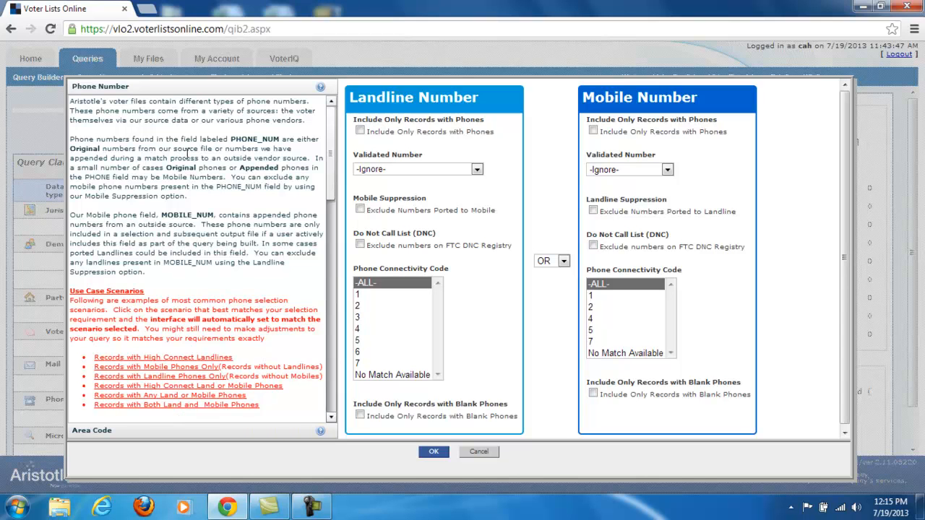
{"action": "mouse_move", "coordinate": [330, 152]}
{"action": "left_mouse_down"}
{"action": "mouse_move", "coordinate": [334, 314]}
{"action": "mouse_move", "coordinate": [333, 144]}
{"action": "left_mouse_up"}
{"action": "left_click", "coordinate": [114, 359]}
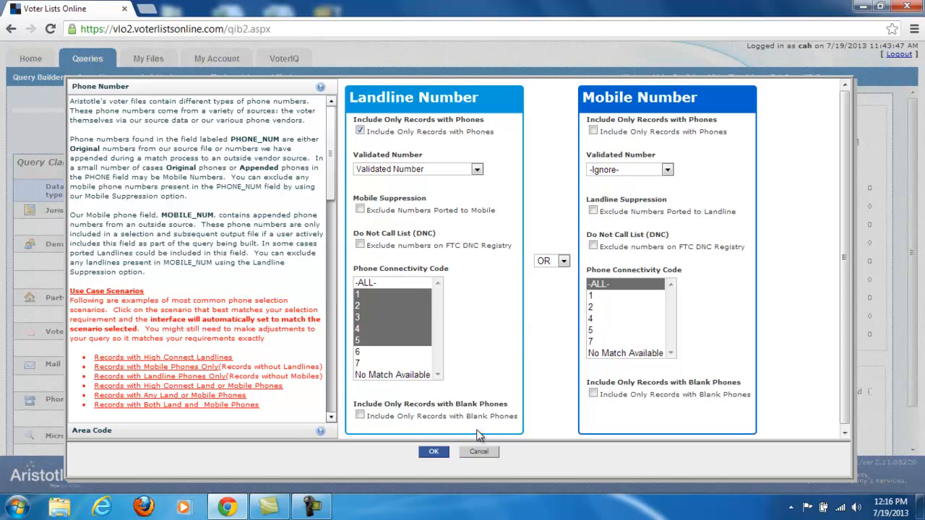
{"action": "left_click", "coordinate": [437, 455]}
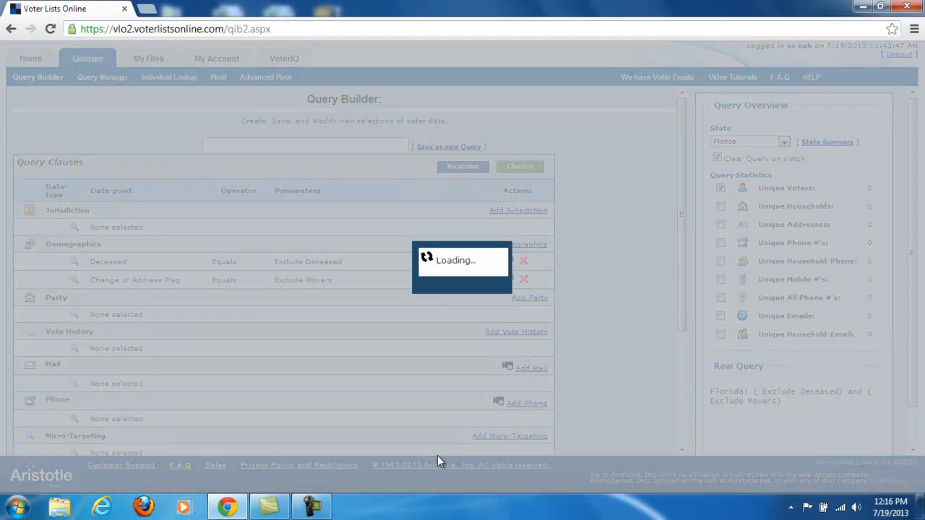
{"action": "scroll", "coordinate": [438, 314], "scroll_direction": "down", "scroll_amount": 2}
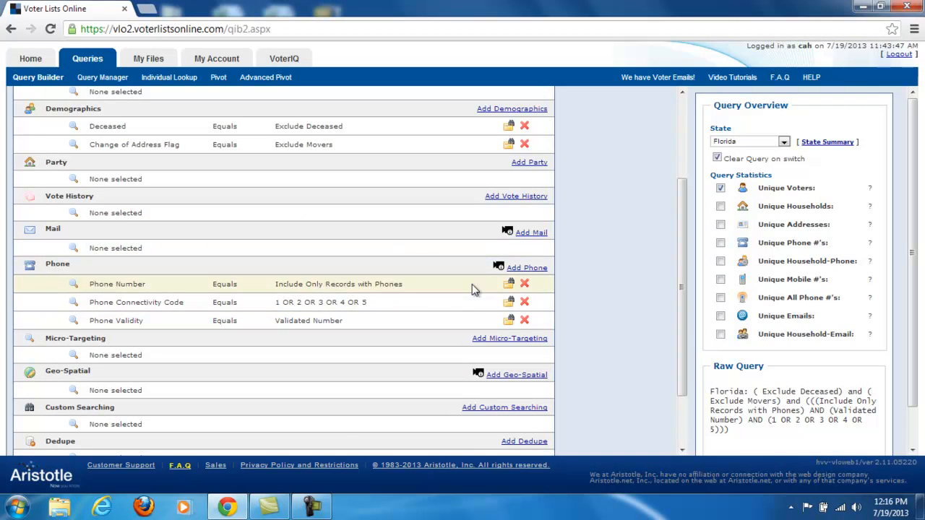
Include Unique Phone #'s and Unique Household-Phone in the query statistics and exclude Unique Voters.
{"action": "left_click", "coordinate": [721, 244]}
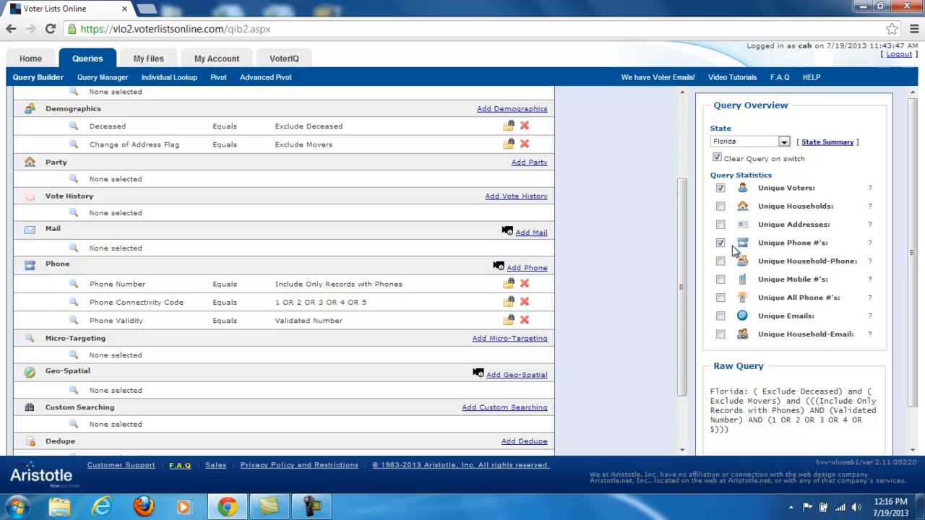
{"action": "left_click", "coordinate": [720, 261]}
{"action": "left_click", "coordinate": [721, 189]}
{"action": "scroll", "coordinate": [597, 323], "scroll_direction": "down", "scroll_amount": 3}
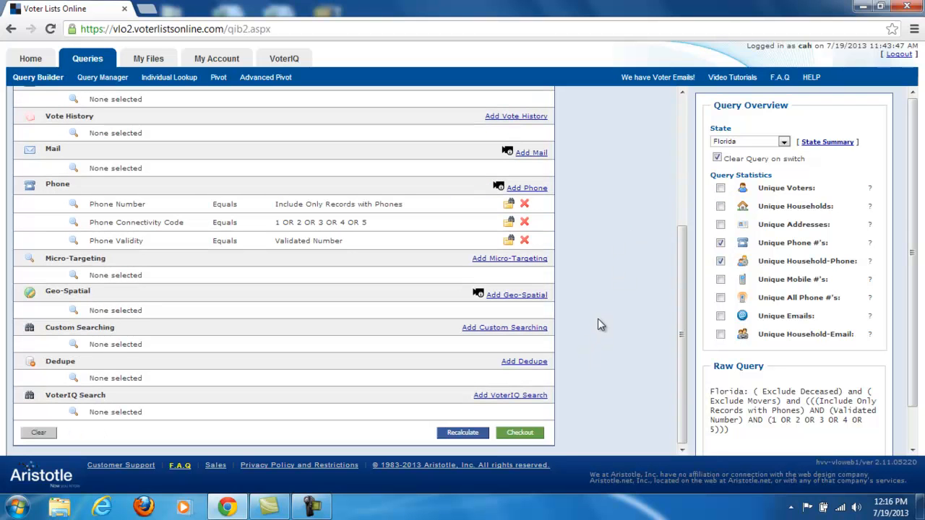
Try the phone scenarios for mobile only, landline only, high connect land or mobile, any land or mobile, and both land and mobile.
{"action": "left_click", "coordinate": [526, 188]}
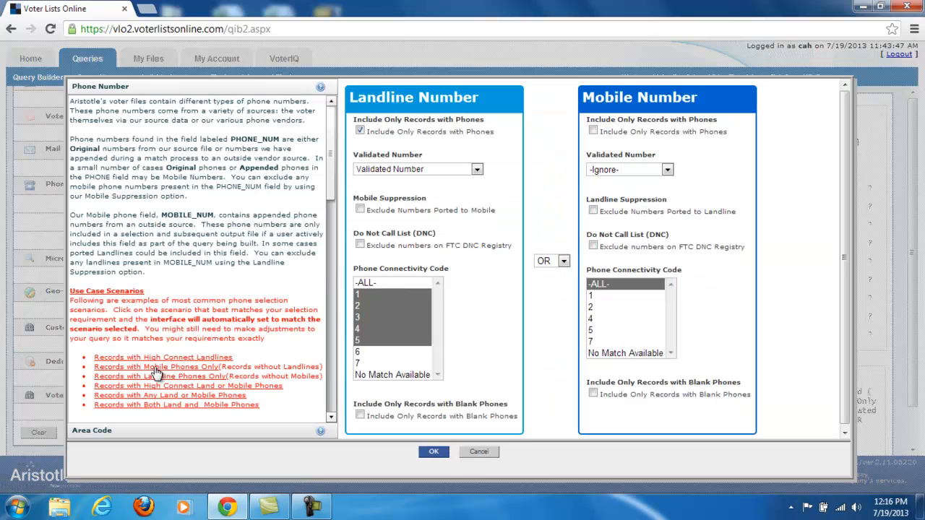
{"action": "left_click", "coordinate": [119, 368]}
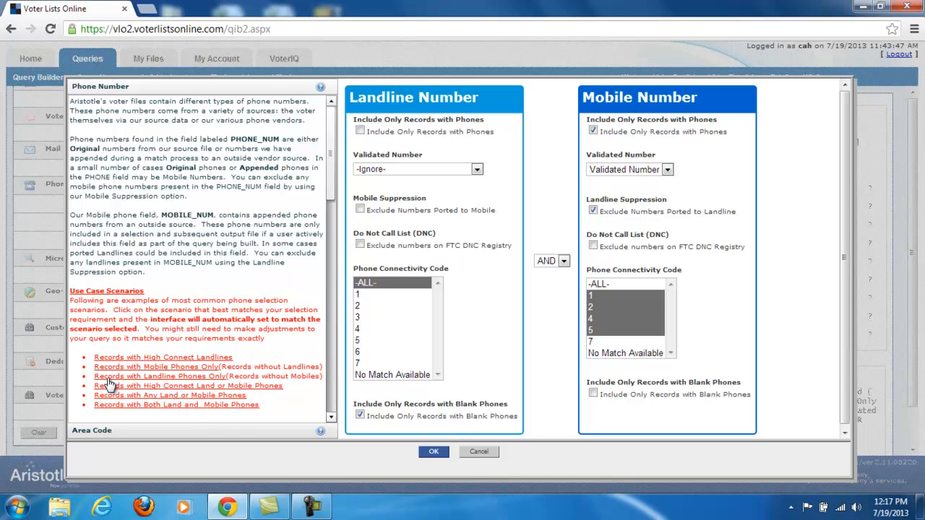
{"action": "left_click", "coordinate": [178, 376]}
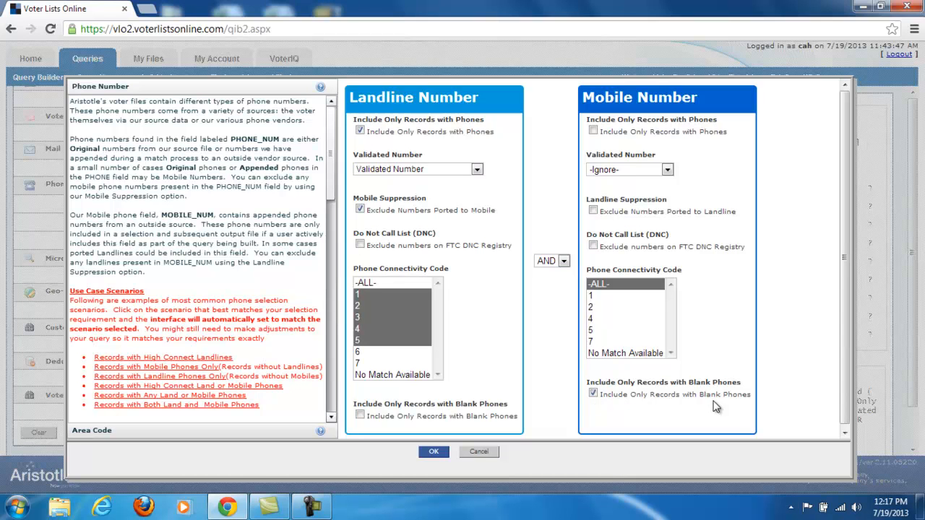
{"action": "left_click", "coordinate": [154, 387]}
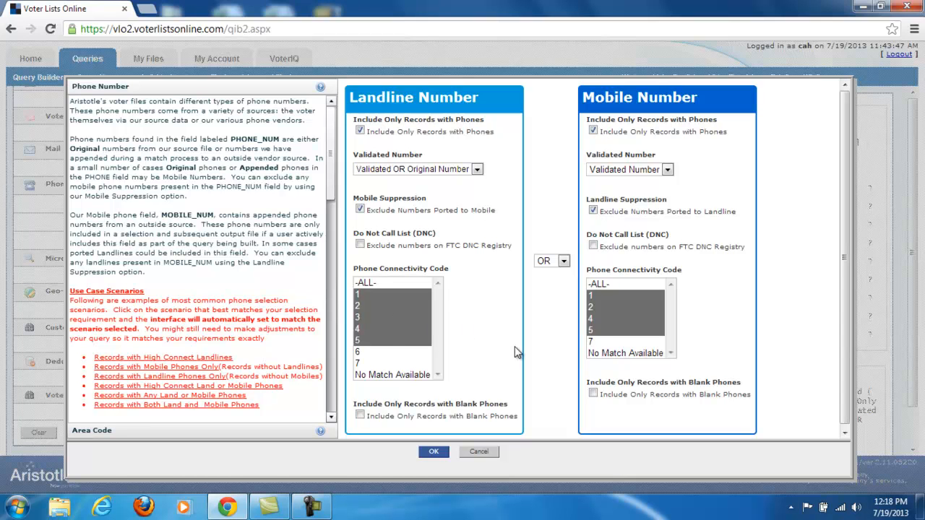
{"action": "left_click", "coordinate": [145, 395]}
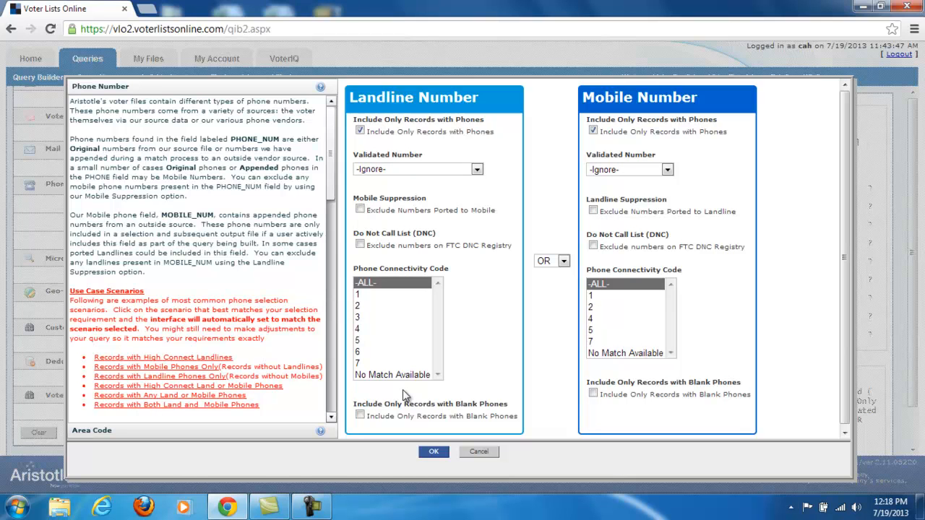
{"action": "left_click", "coordinate": [152, 408]}
Reapply the Records with High Connect Landlines scenario and include Unique Mobile #'s and Unique All Phone #'s in the query statistics.
{"action": "scroll", "coordinate": [174, 226], "scroll_direction": "down", "scroll_amount": 5}
{"action": "scroll", "coordinate": [174, 226], "scroll_direction": "down", "scroll_amount": 2}
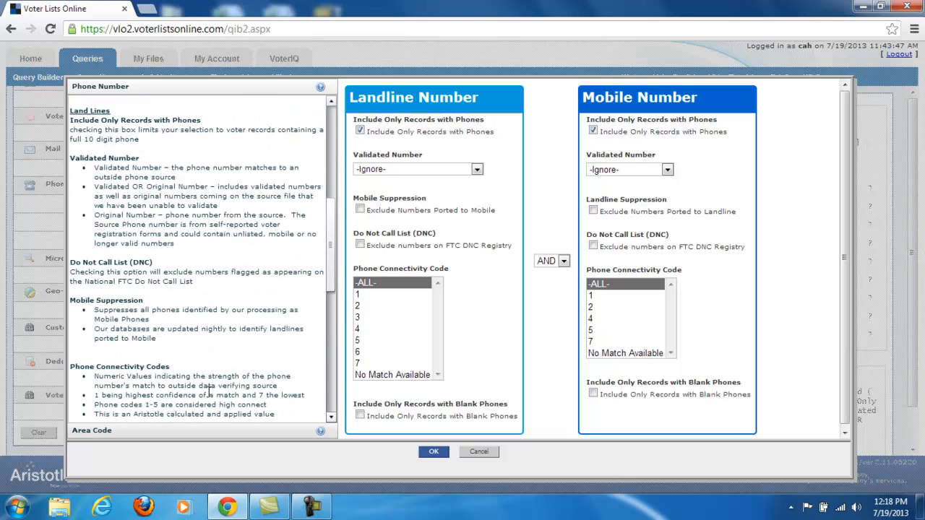
{"action": "scroll", "coordinate": [231, 339], "scroll_direction": "up", "scroll_amount": 5}
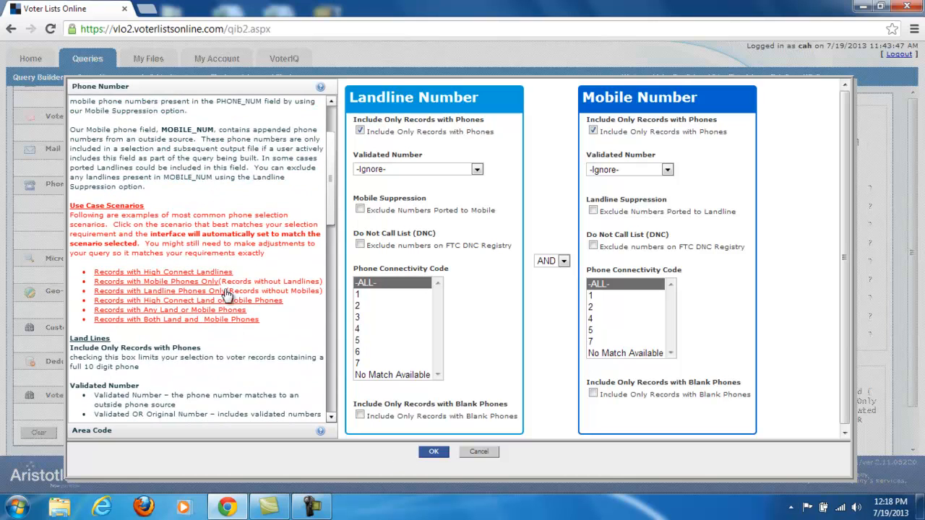
{"action": "left_click", "coordinate": [190, 272]}
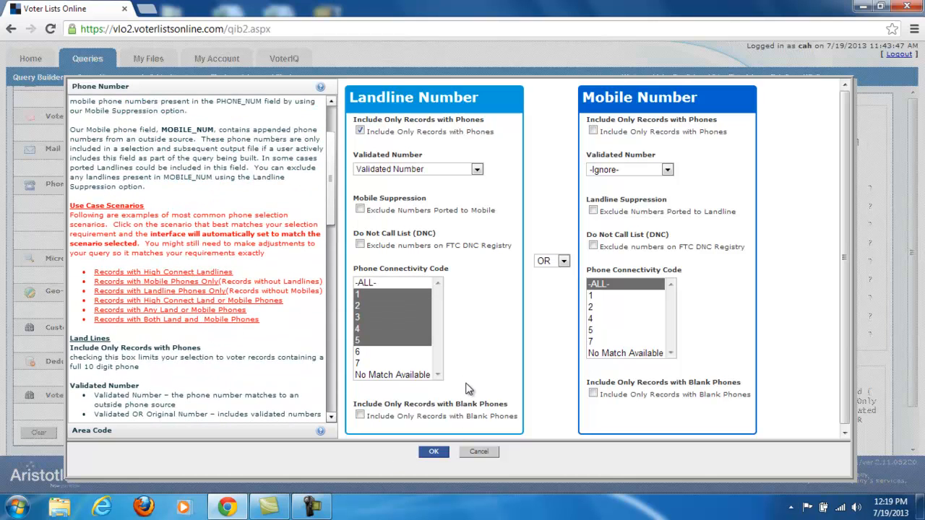
{"action": "left_click", "coordinate": [434, 452]}
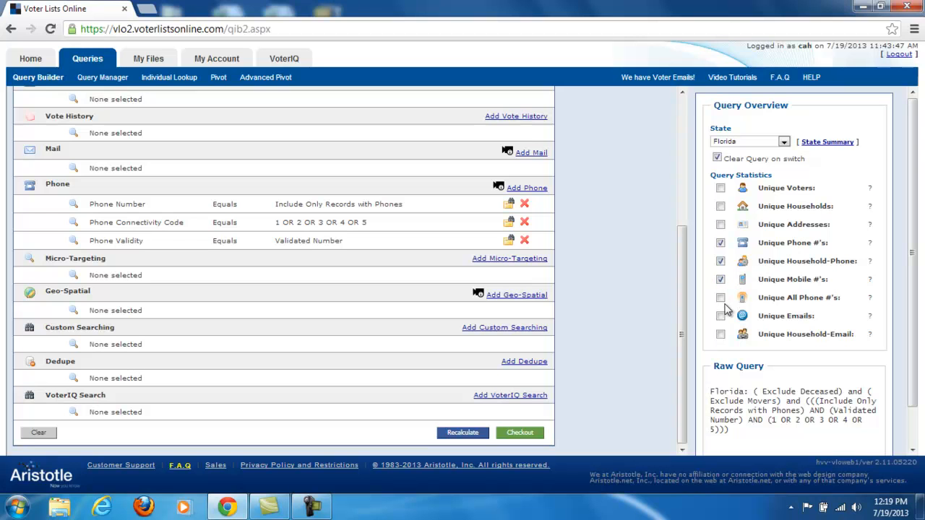
{"action": "left_click", "coordinate": [720, 297]}
Open the output fields editor for the downloadable job files and load the Default template.
{"action": "left_click", "coordinate": [148, 60]}
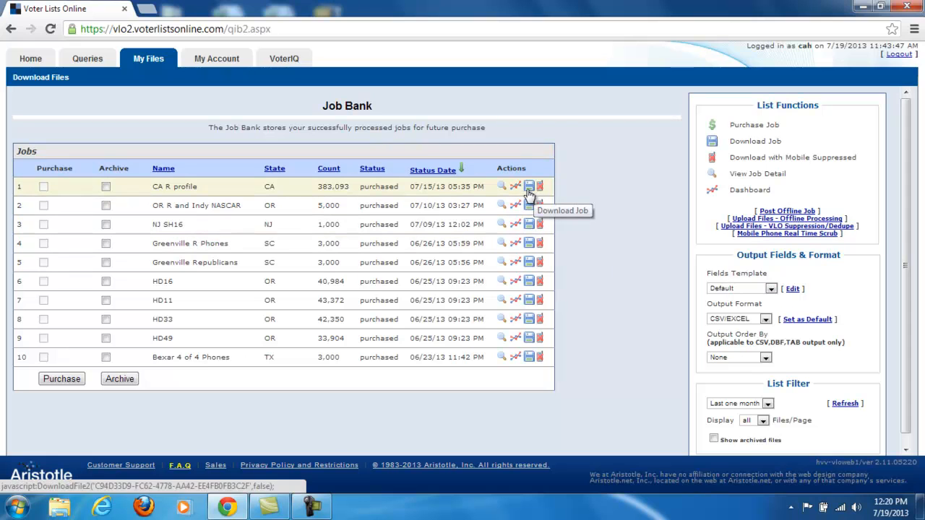
{"action": "left_click", "coordinate": [794, 290]}
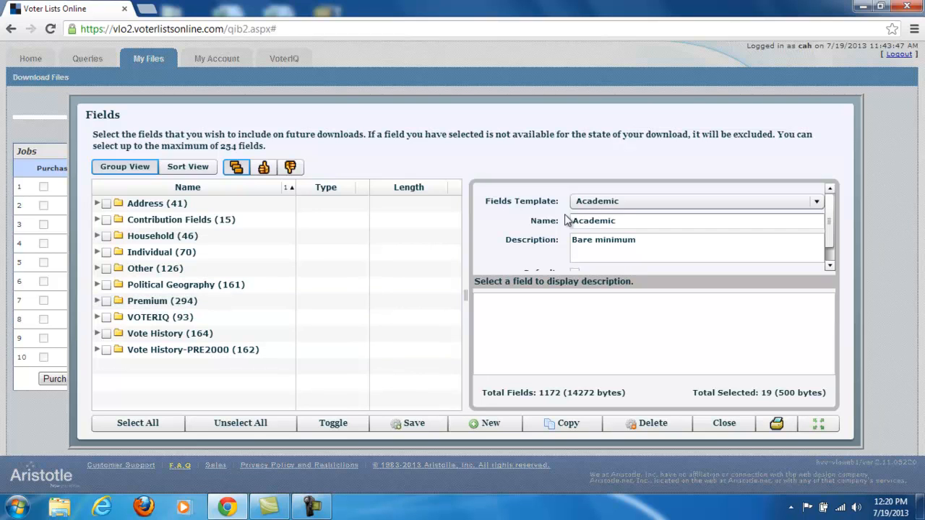
{"action": "left_click", "coordinate": [594, 203]}
{"action": "left_click", "coordinate": [598, 230]}
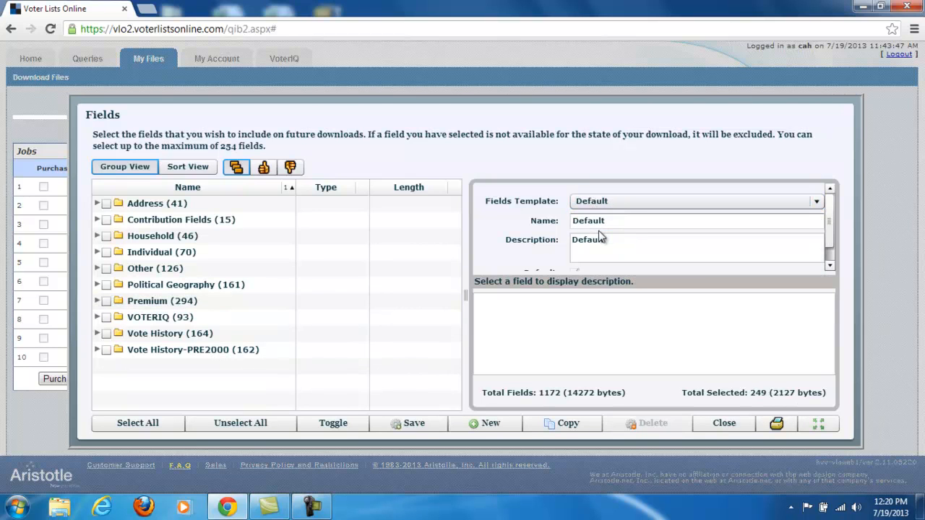
Examine which mobile and landline phone fields the Default template selects in the Individual group, and close the fields editor.
{"action": "left_click", "coordinate": [97, 251]}
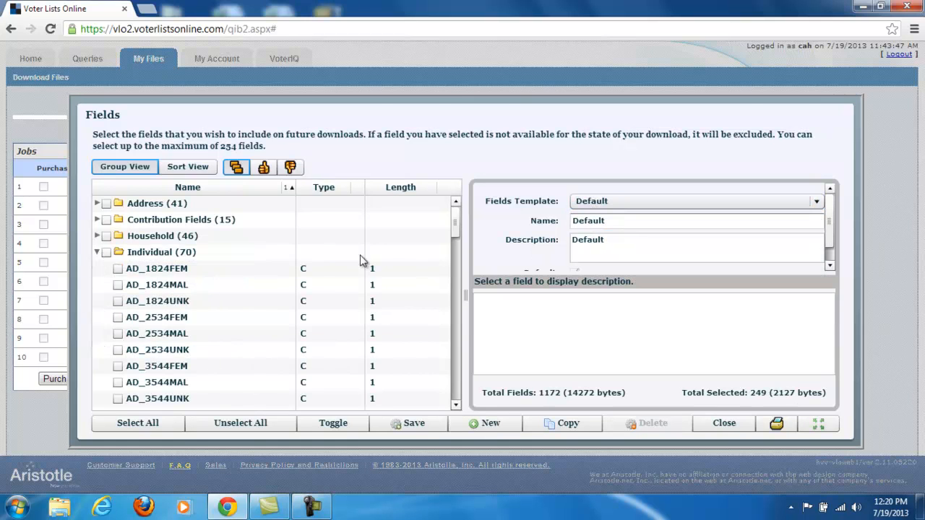
{"action": "scroll", "coordinate": [458, 240], "scroll_direction": "down", "scroll_amount": 1}
{"action": "left_click_drag", "start_coordinate": [458, 241], "coordinate": [457, 322]}
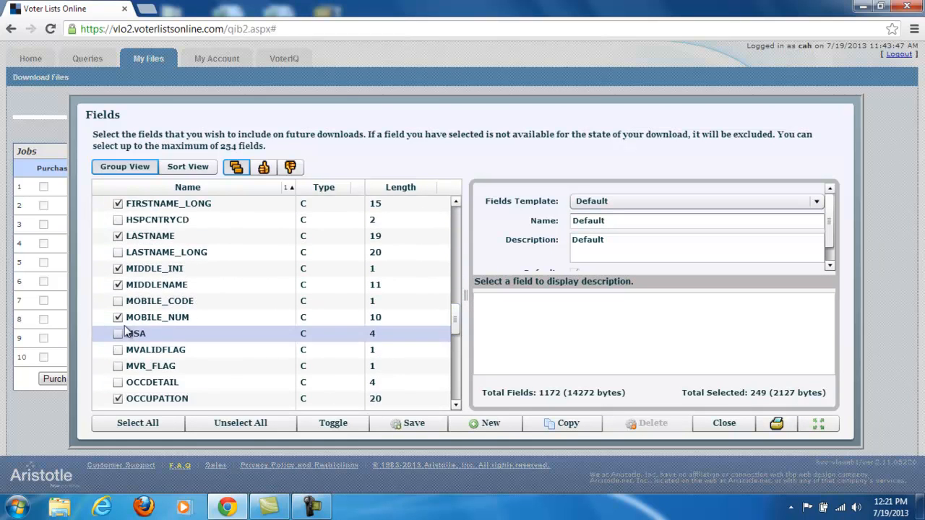
{"action": "left_click_drag", "start_coordinate": [455, 318], "coordinate": [462, 354]}
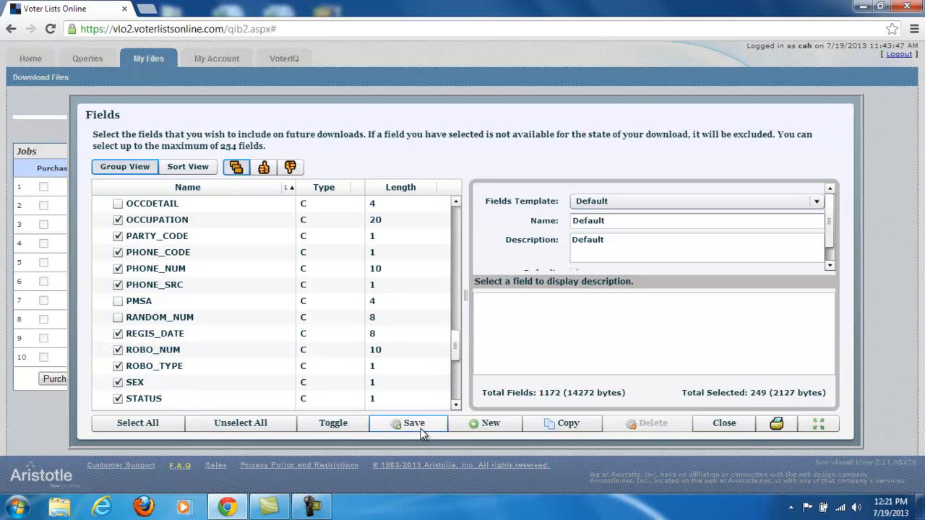
{"action": "left_click", "coordinate": [709, 424]}
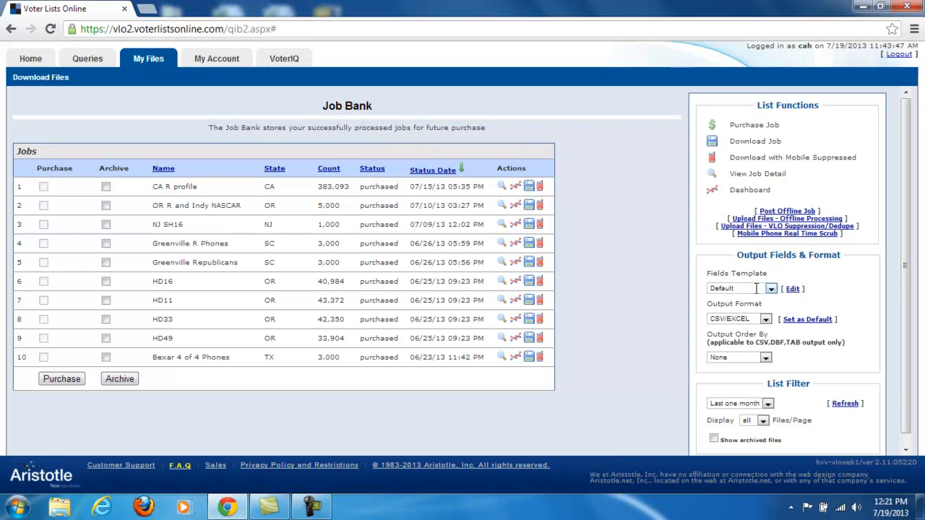
Return to the Florida query and reopen its phone criteria for editing.
{"action": "left_click", "coordinate": [88, 59]}
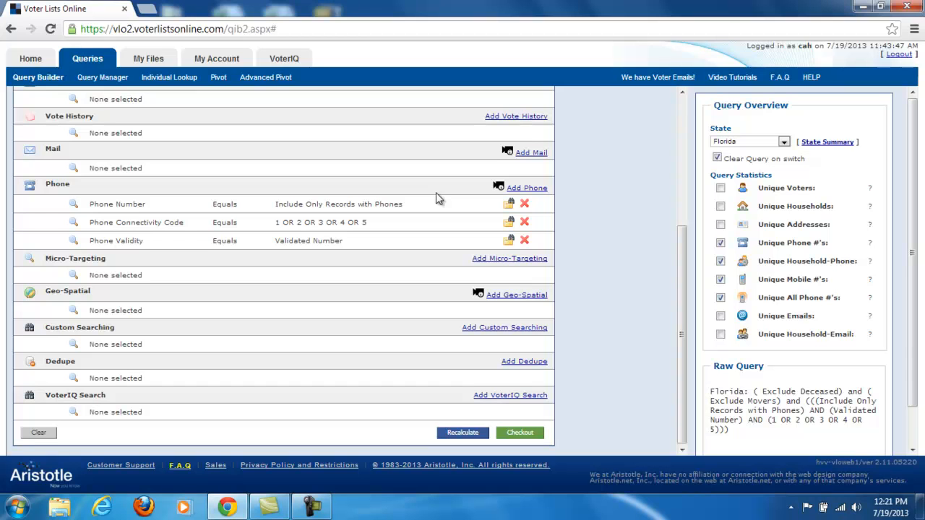
{"action": "left_click", "coordinate": [535, 192]}
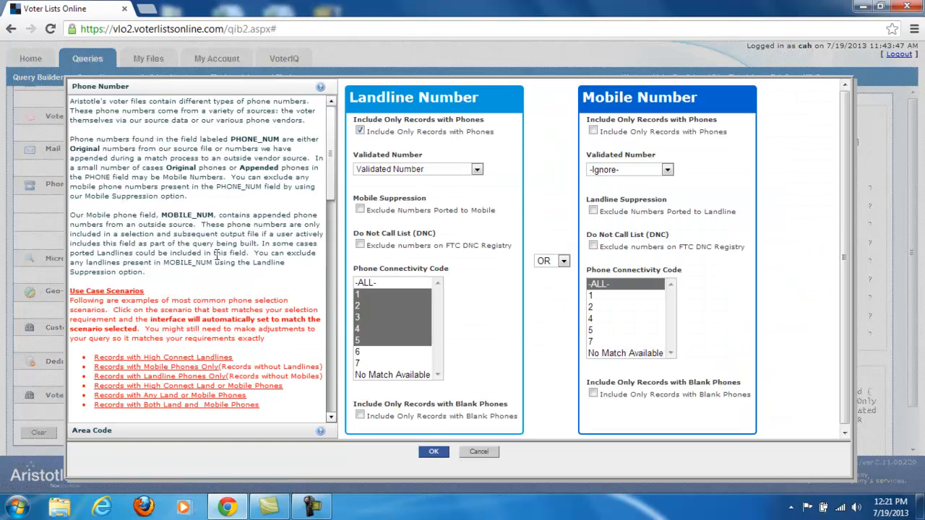